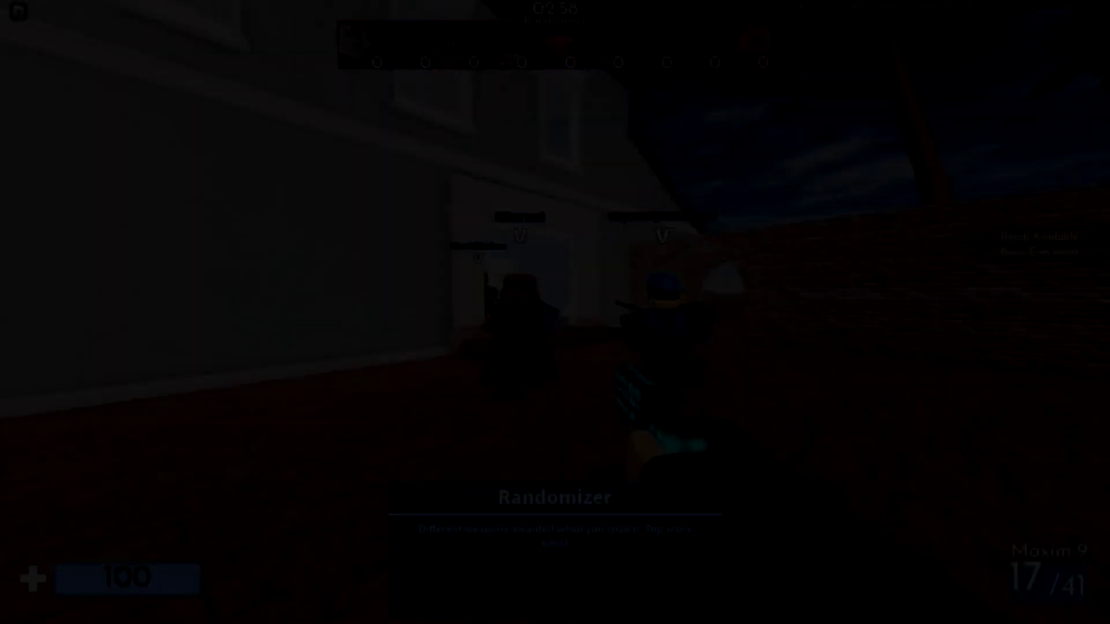
Switch to the Maxim-9 pistol, move through the doorway, and shoot down an enemy
key("1")
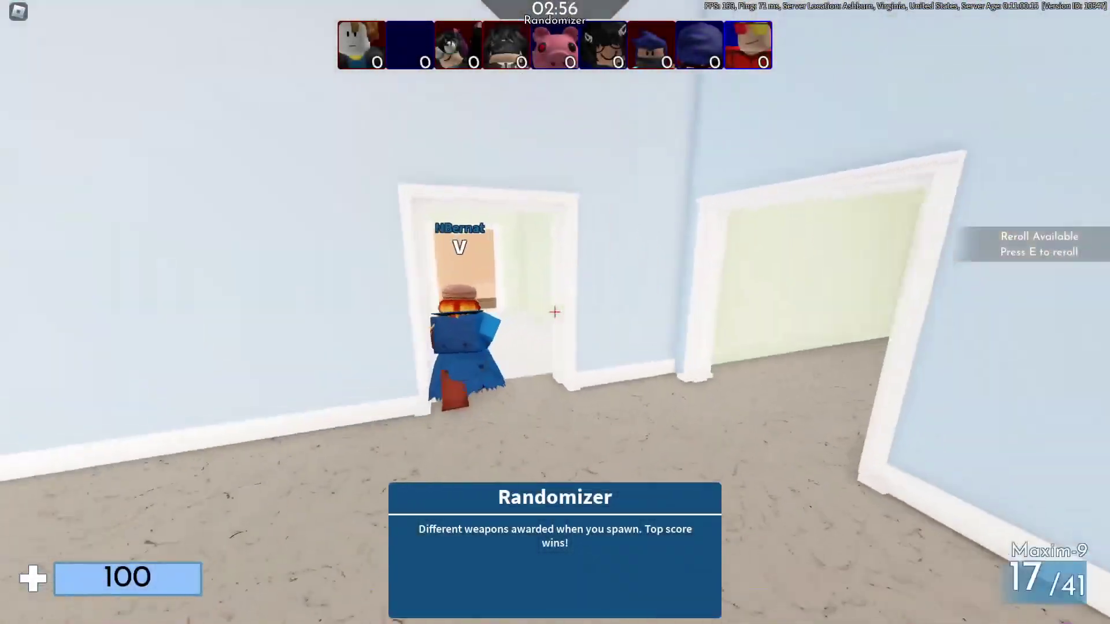
key("w")
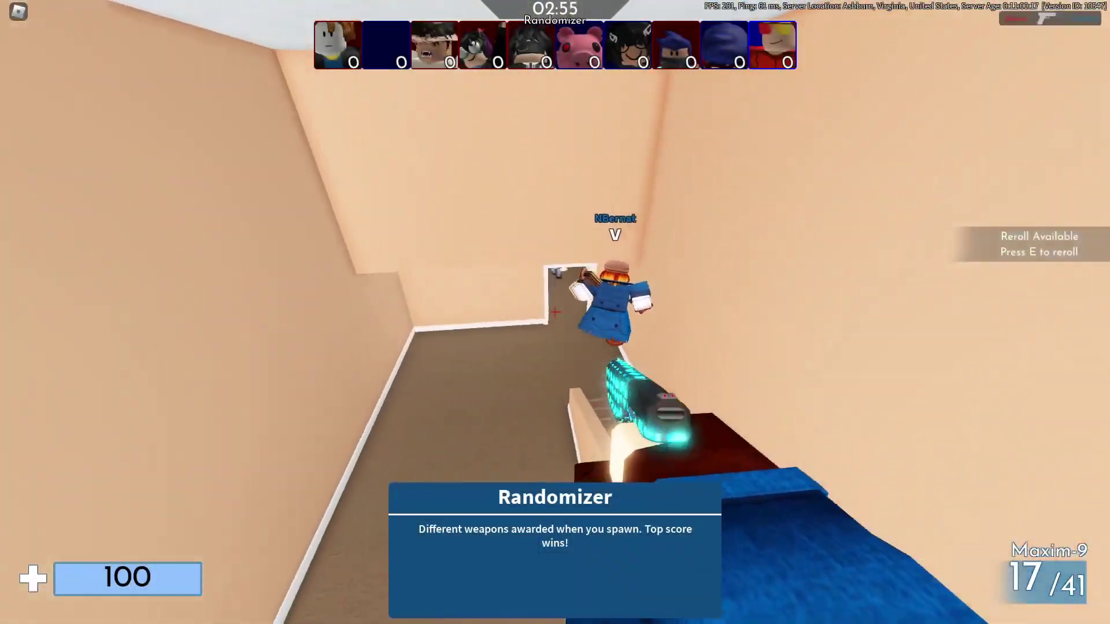
left_click(555, 310)
left_click(556, 310)
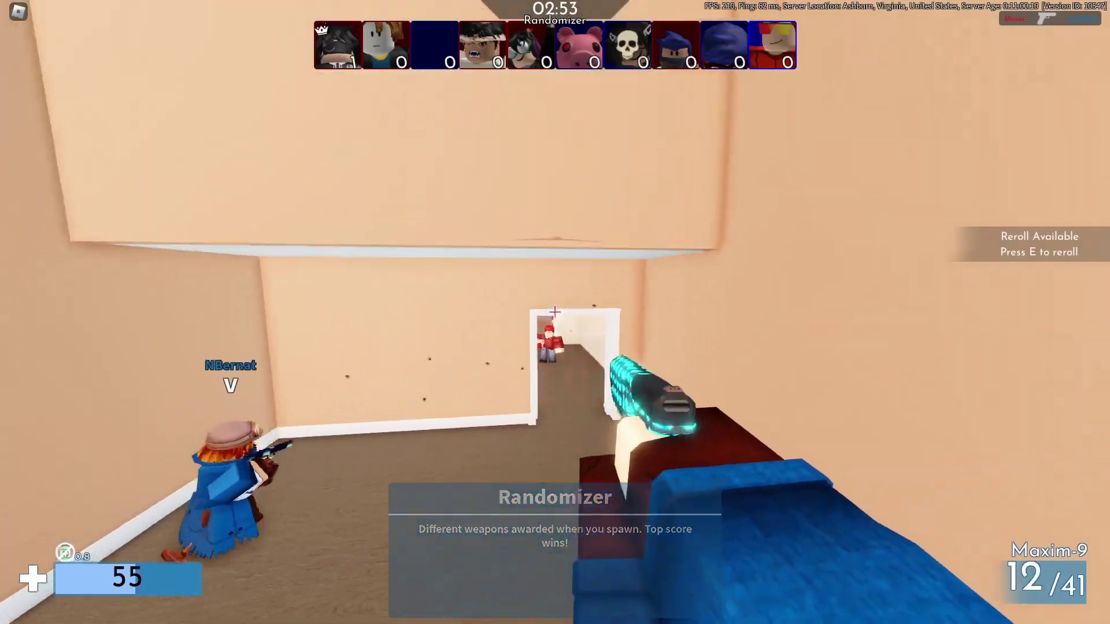
left_click(554, 311)
left_click(556, 311)
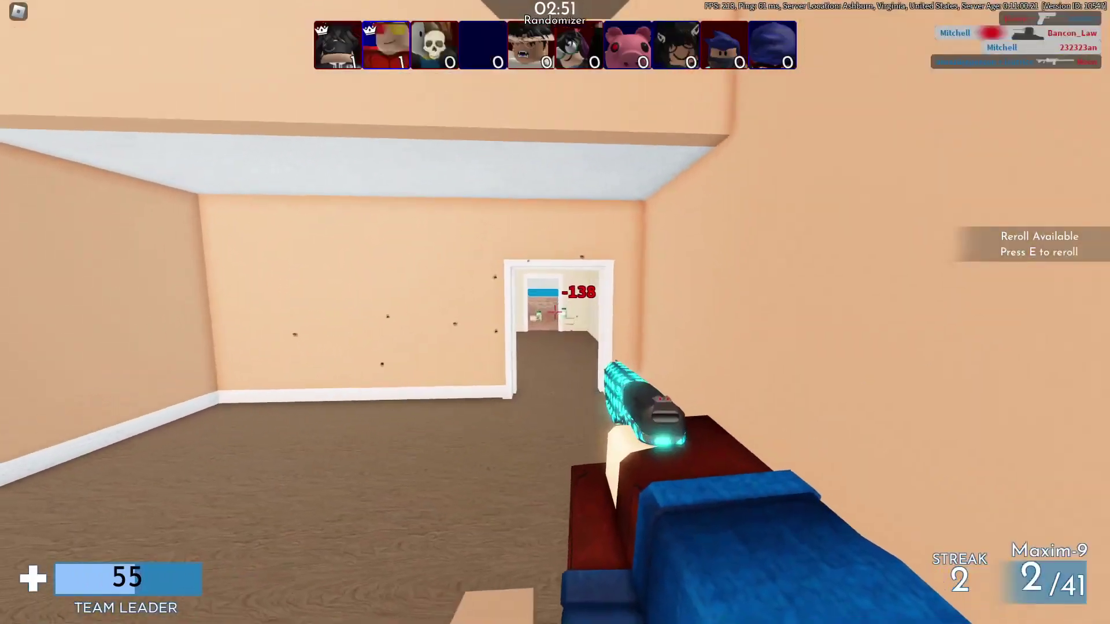
Walk through the room for health, across the terrace, and down the white corridor
key("w")
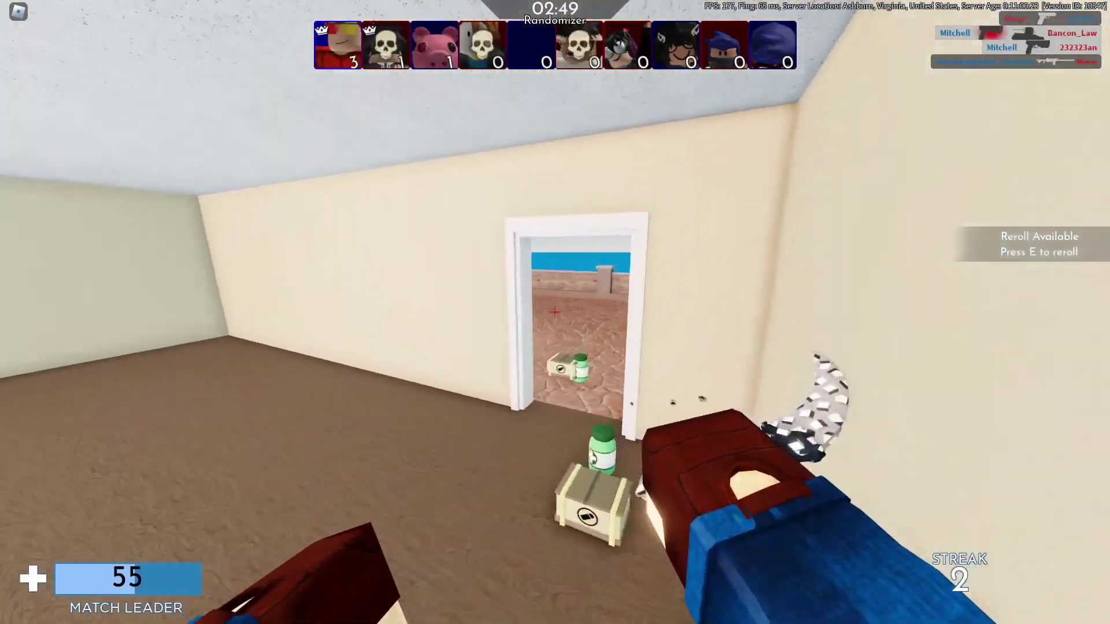
key("w")
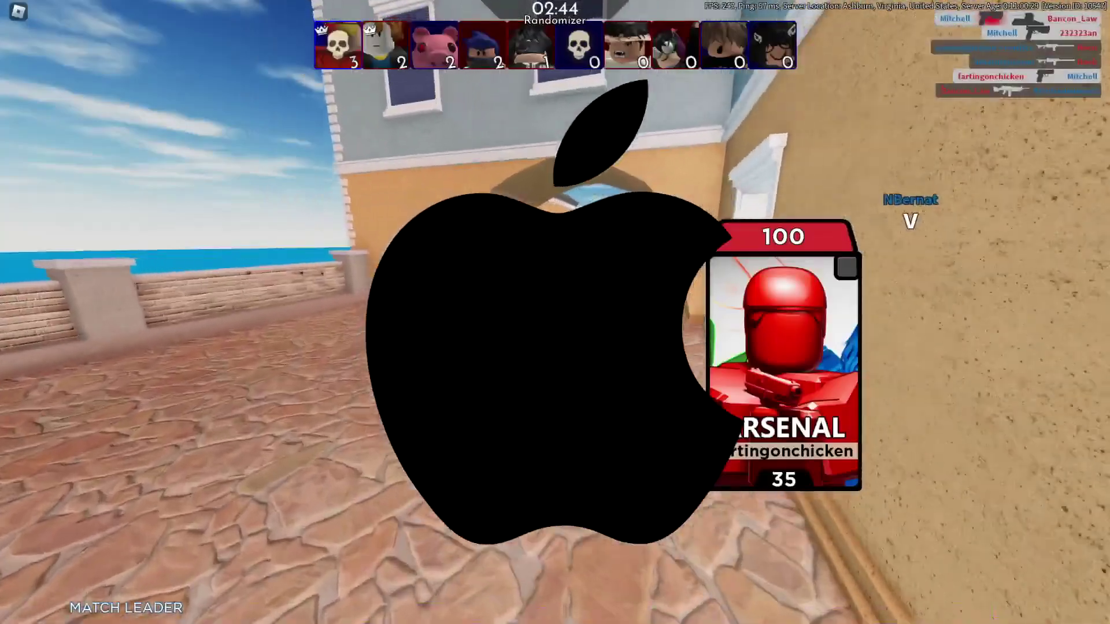
key("w")
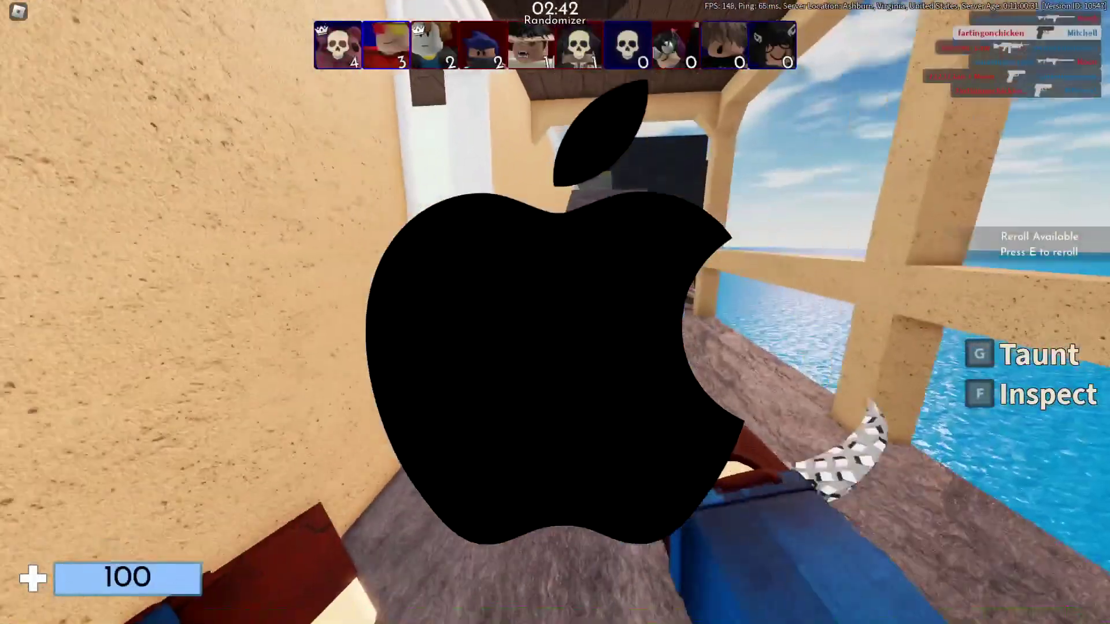
key("w")
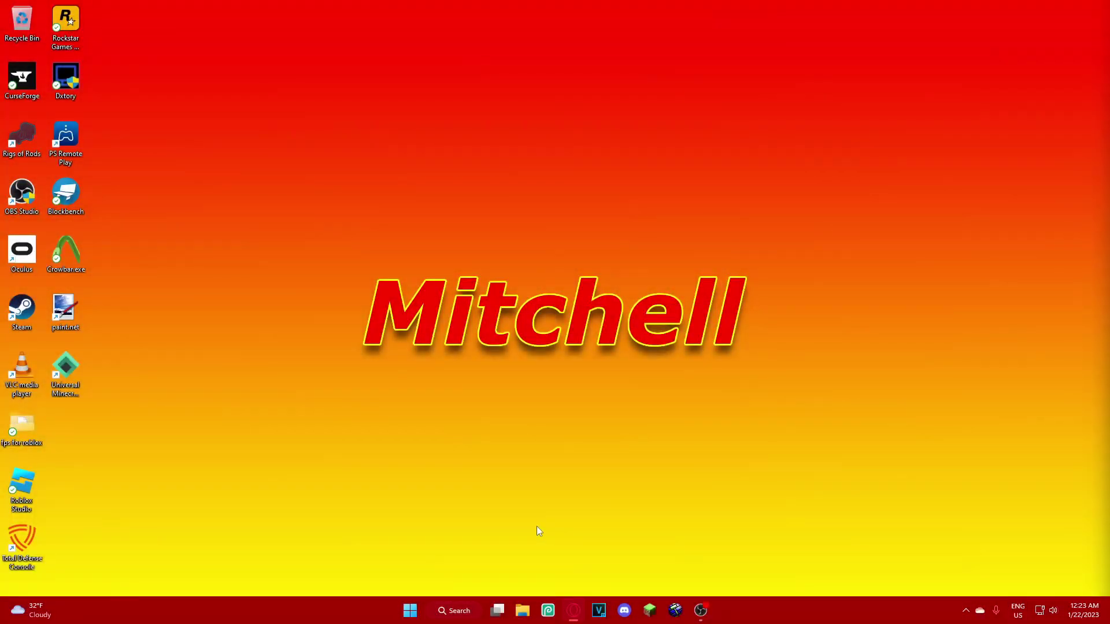
Run 'appdata' from the Run dialog, moved to screen centre, to open the AppData folder
key("super+r")
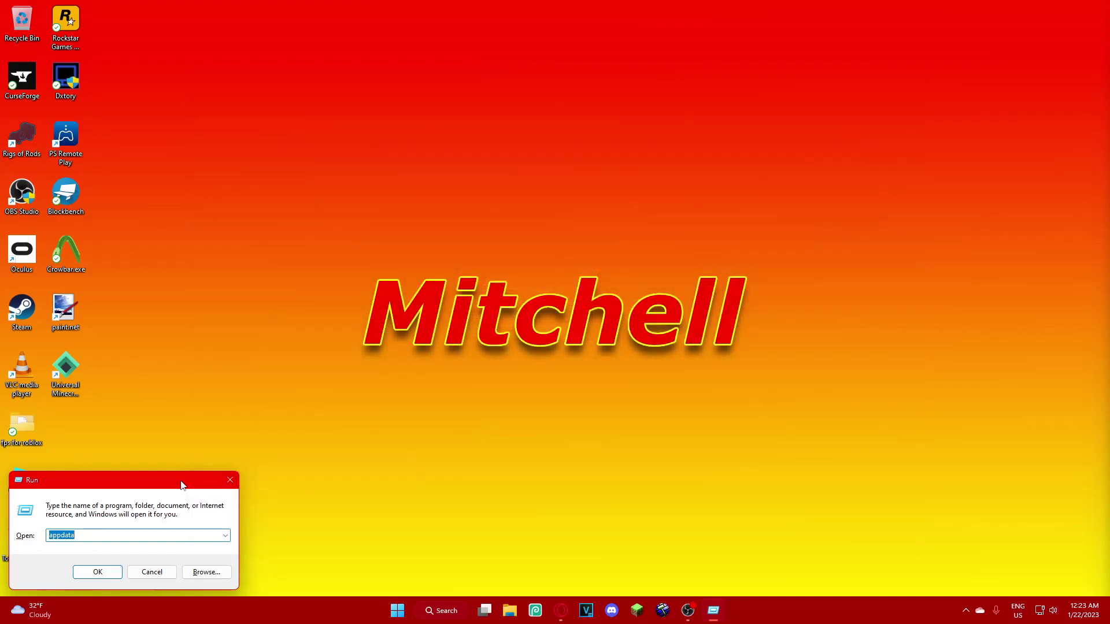
left_click_drag(183, 485, 610, 298)
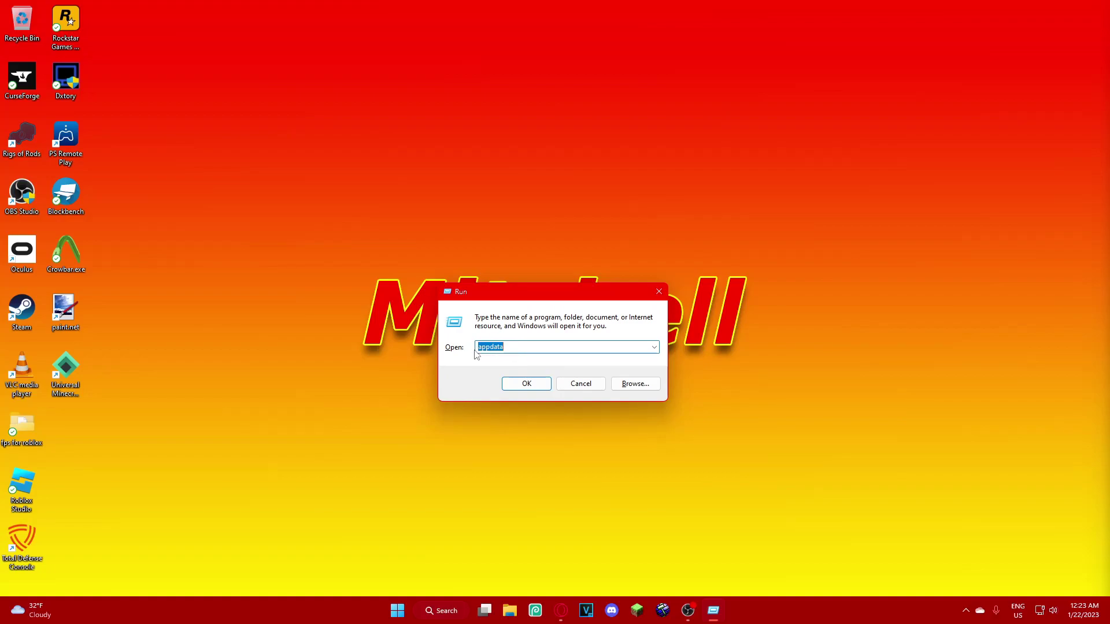
left_click(525, 385)
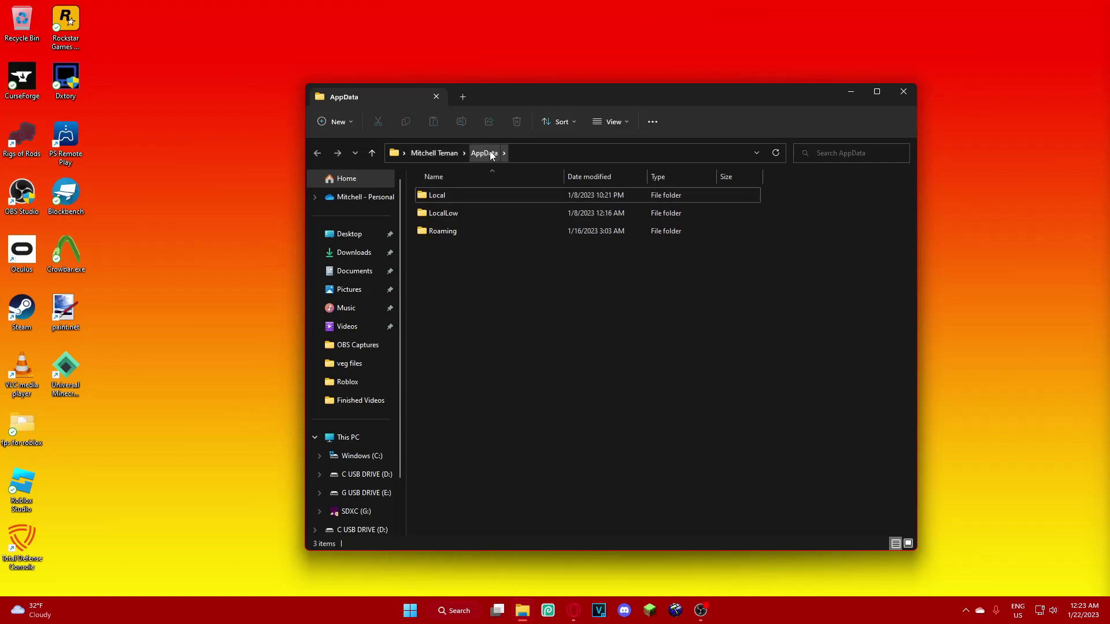
Navigate into AppData\Local, then into its Roblox folder
double_click(455, 197)
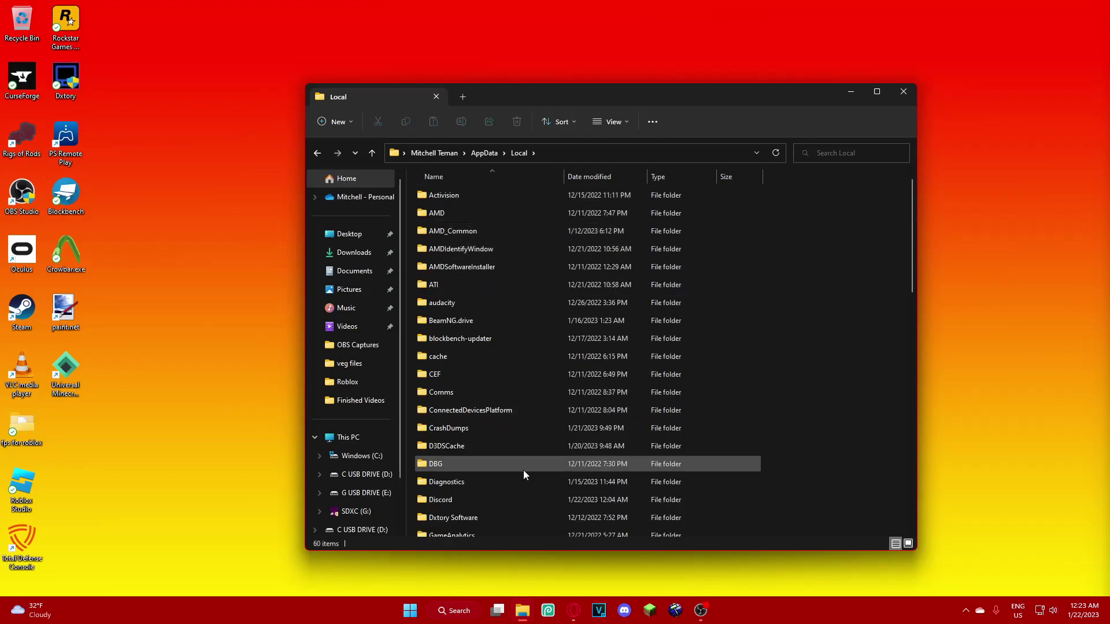
scroll(529, 459, "down", 2)
scroll(545, 448, "down", 1)
scroll(544, 449, "down", 1)
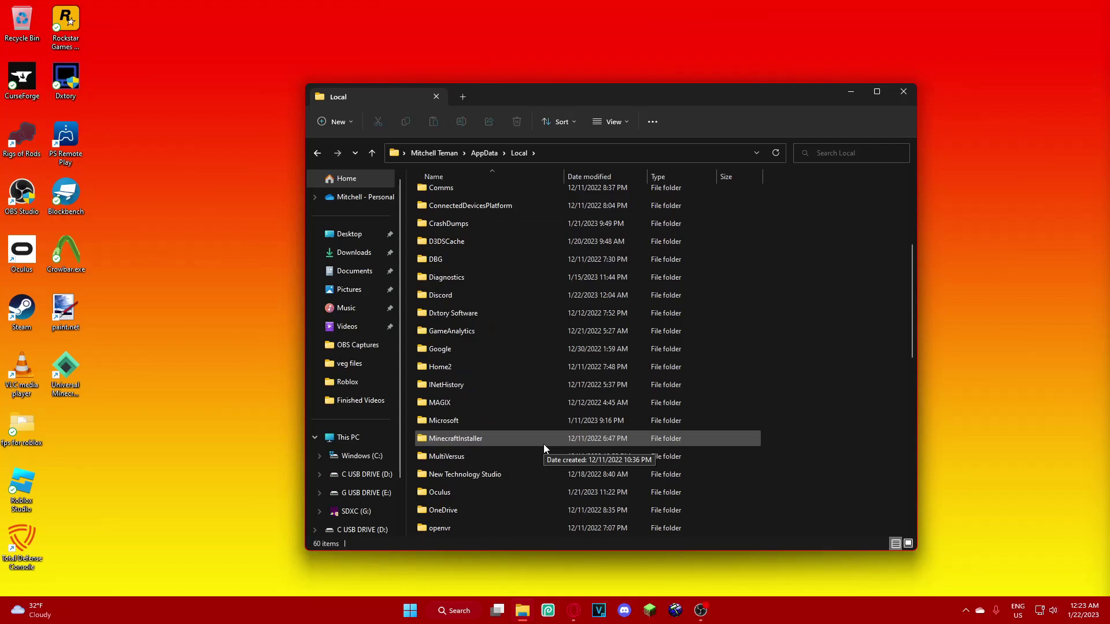
scroll(611, 449, "down", 1)
scroll(574, 453, "down", 1)
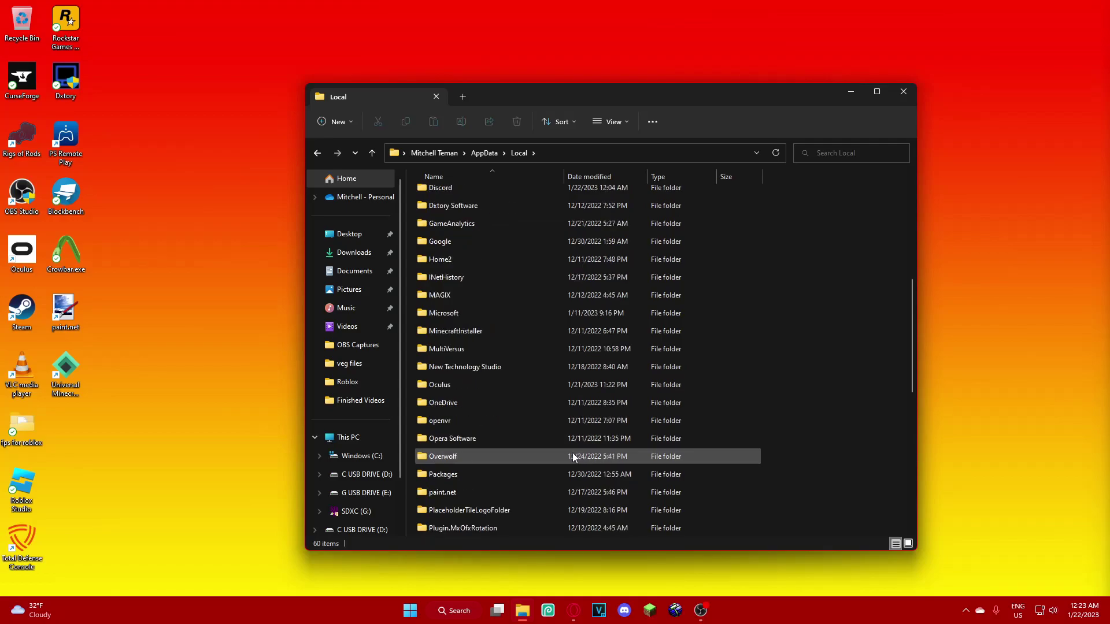
scroll(521, 425, "down", 5)
double_click(451, 349)
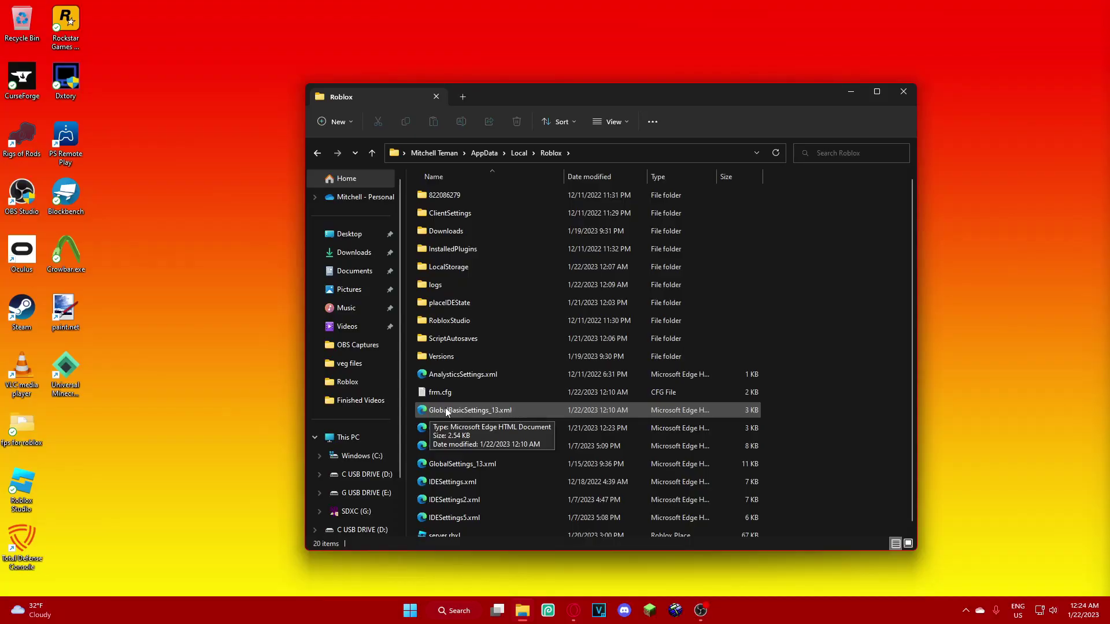
Show the Open with app list, including WordPad, for GlobalBasicSettings_13.xml
right_click(445, 413)
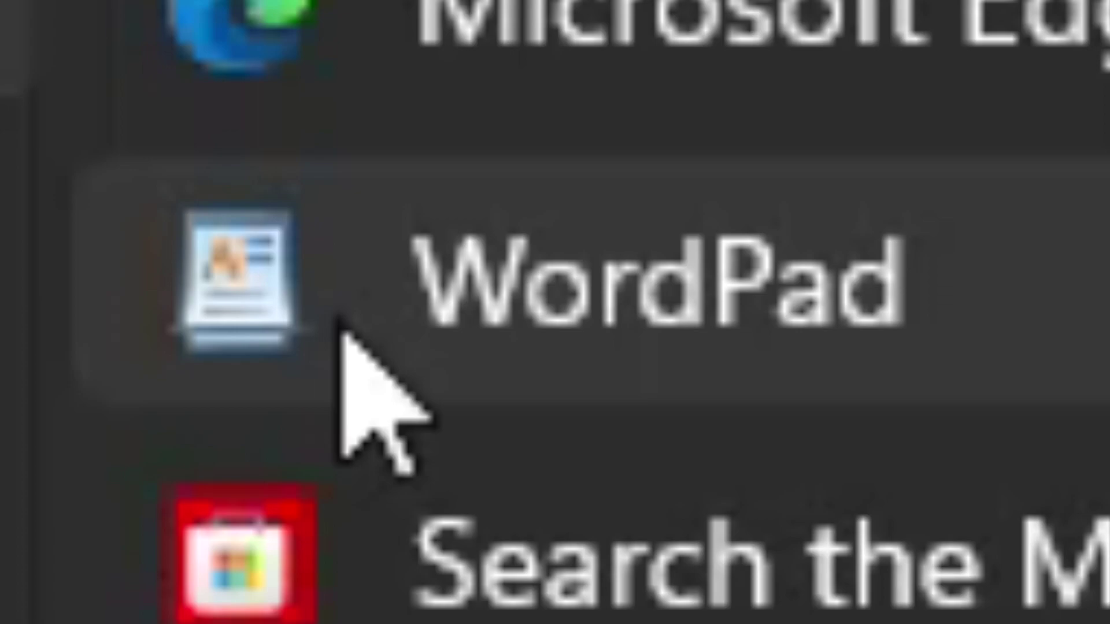
View GlobalBasicSettings_13.xml in WordPad down to VREnabled false, then close the document
left_click(342, 285)
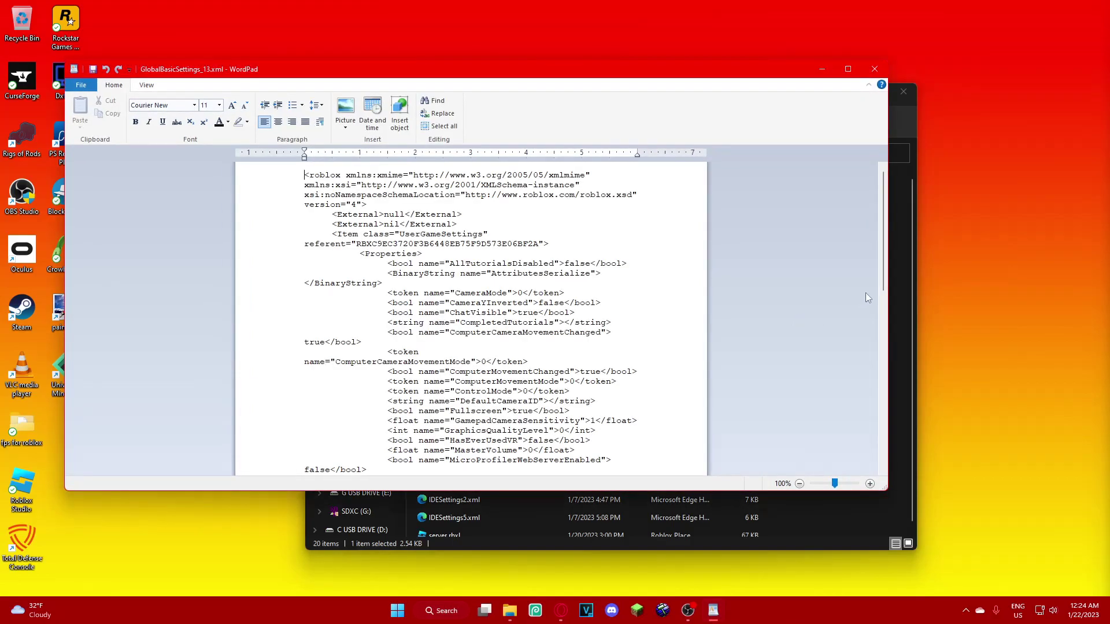
scroll(875, 294, "down", 1)
scroll(878, 295, "down", 1)
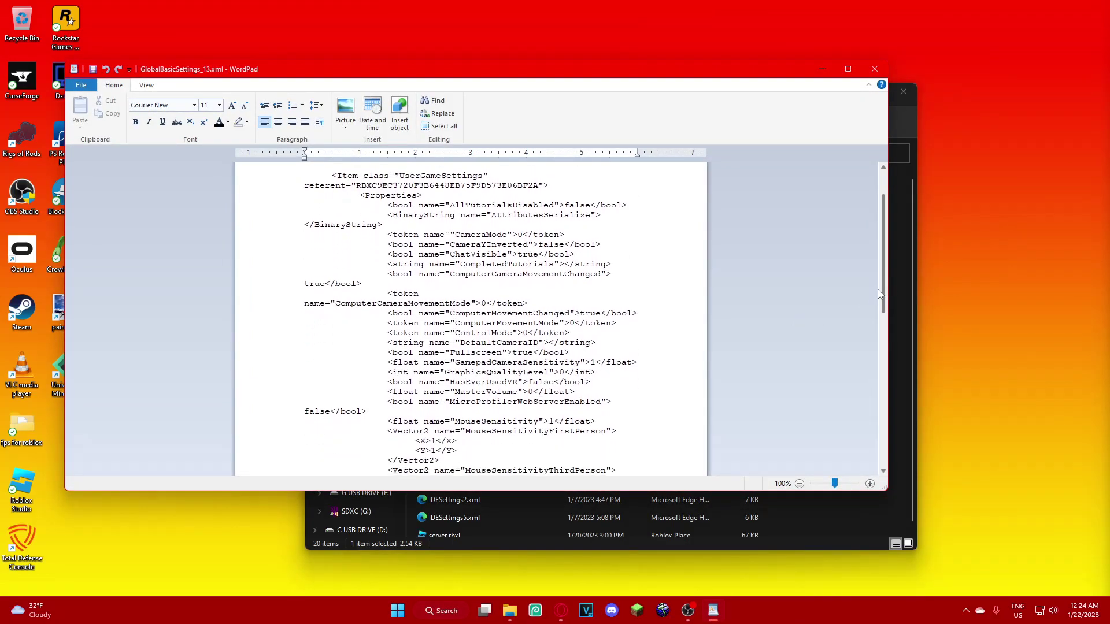
scroll(878, 294, "down", 1)
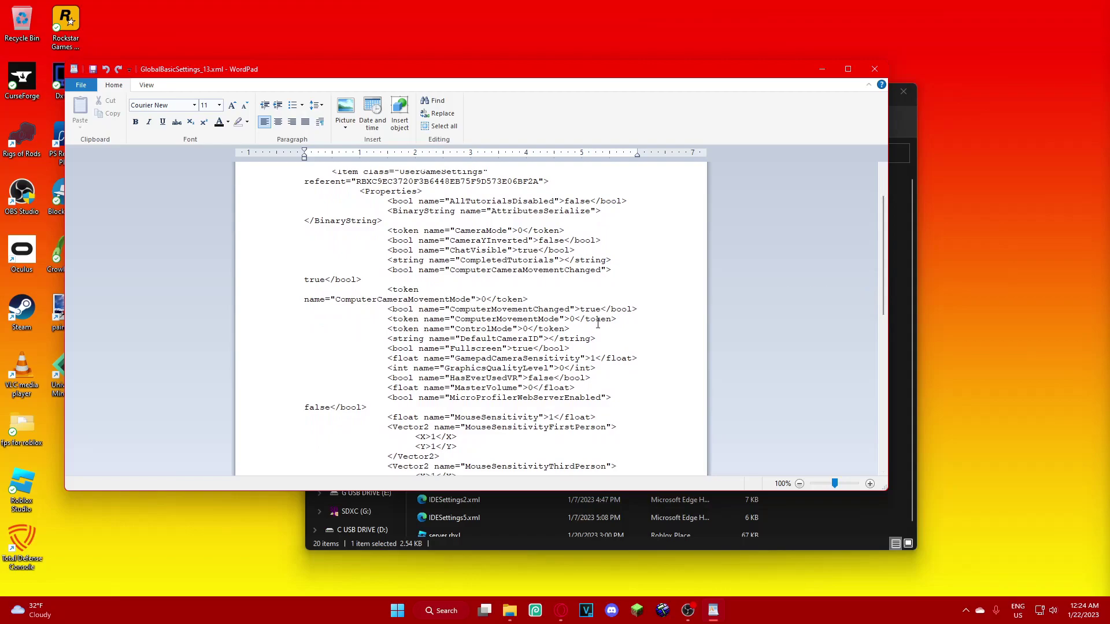
scroll(435, 385, "down", 4)
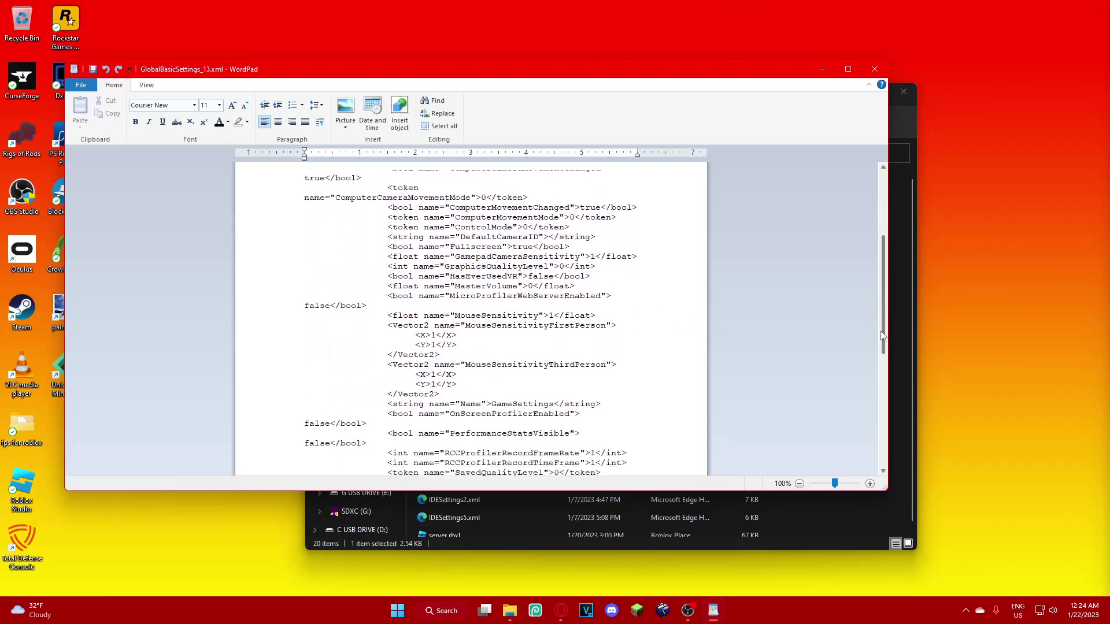
scroll(436, 384, "down", 10)
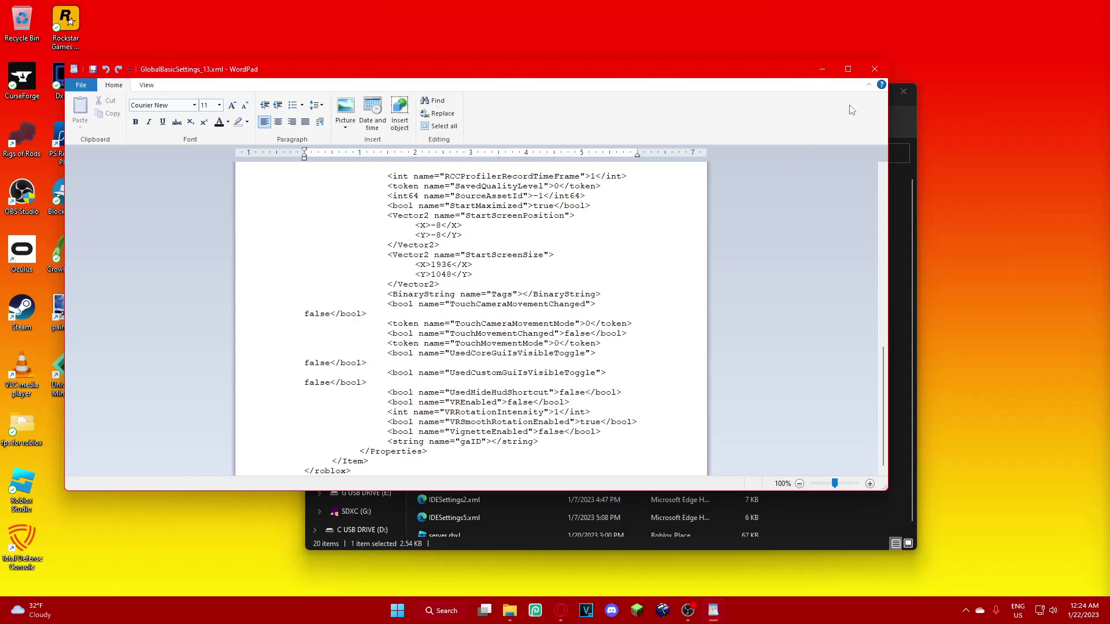
left_click(876, 72)
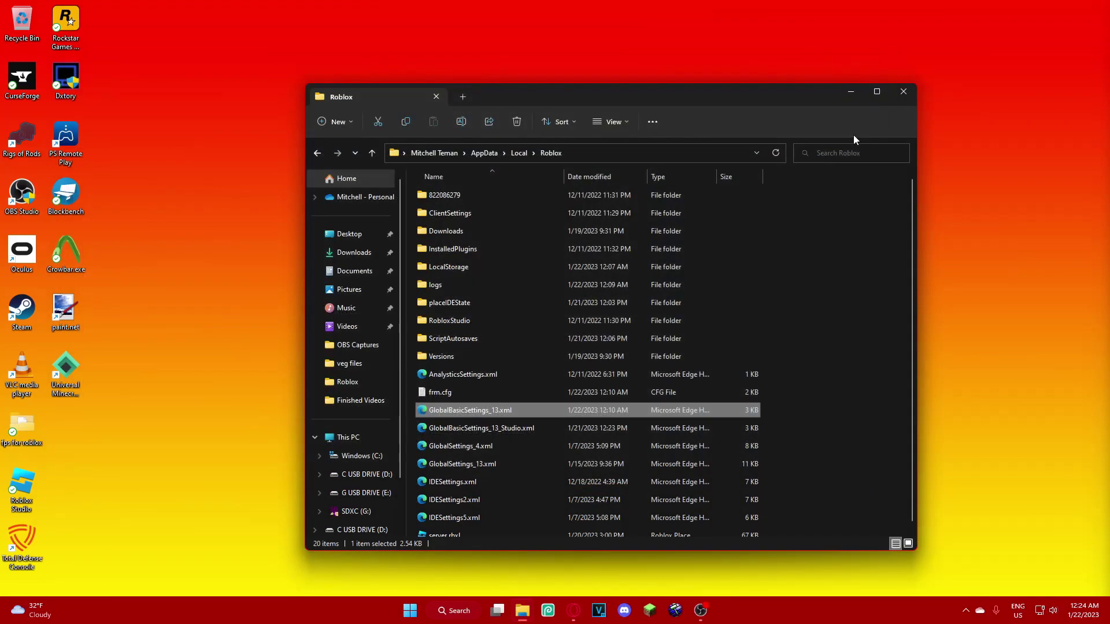
Deselect GlobalBasicSettings_13.xml and close the Roblox folder's File Explorer window
left_click(810, 255)
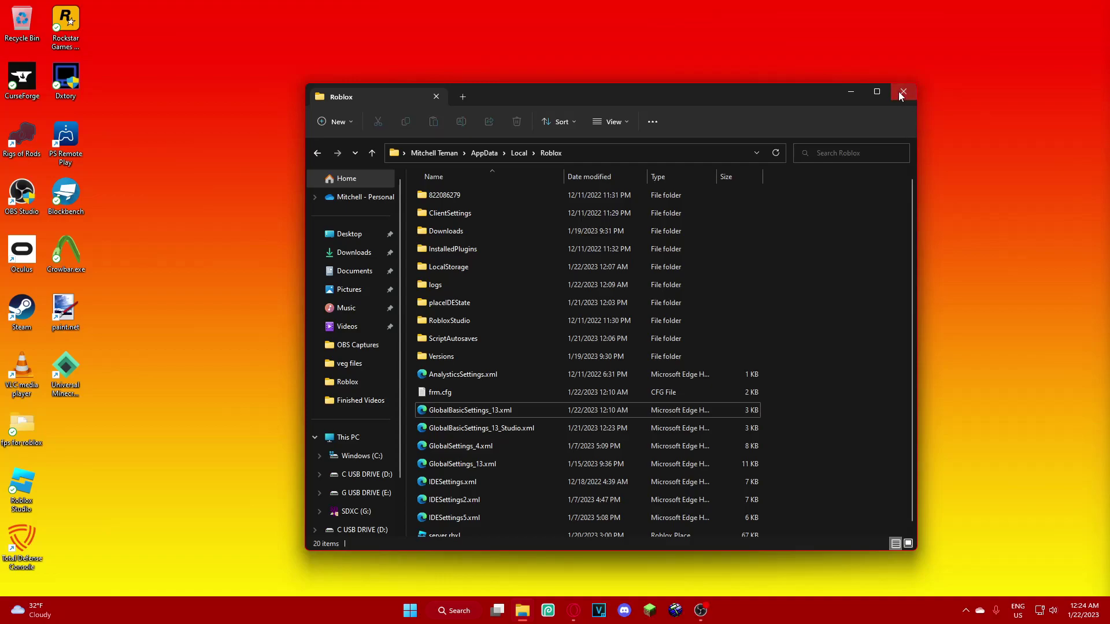
left_click(900, 93)
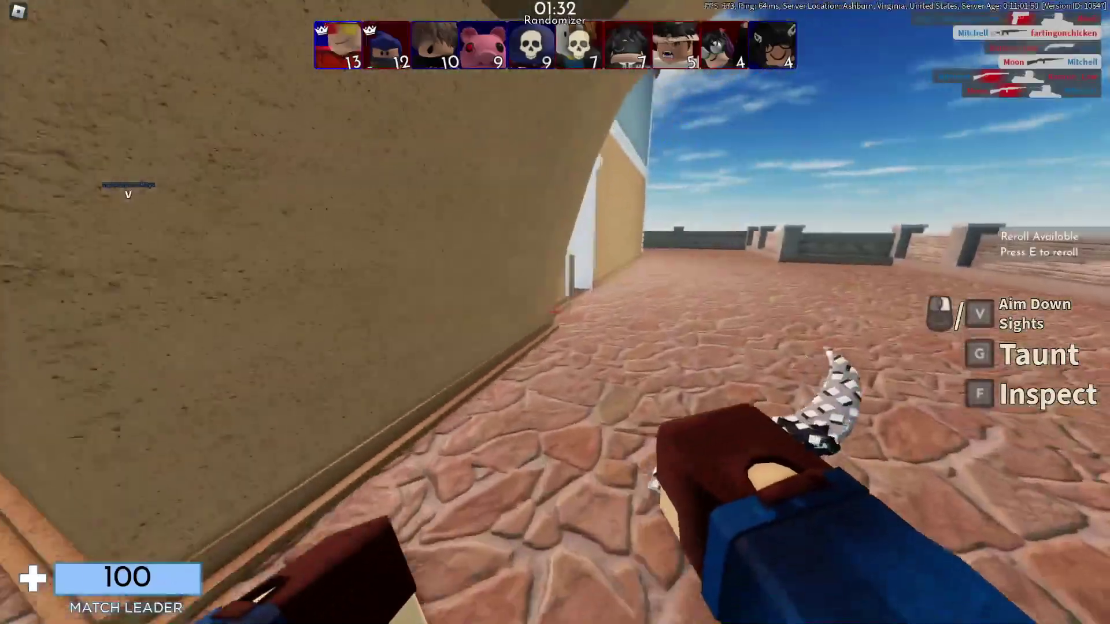
Finish the enemy ahead, then scope in with the DB Chauchat and shoot the doorway enemy
left_click(556, 312)
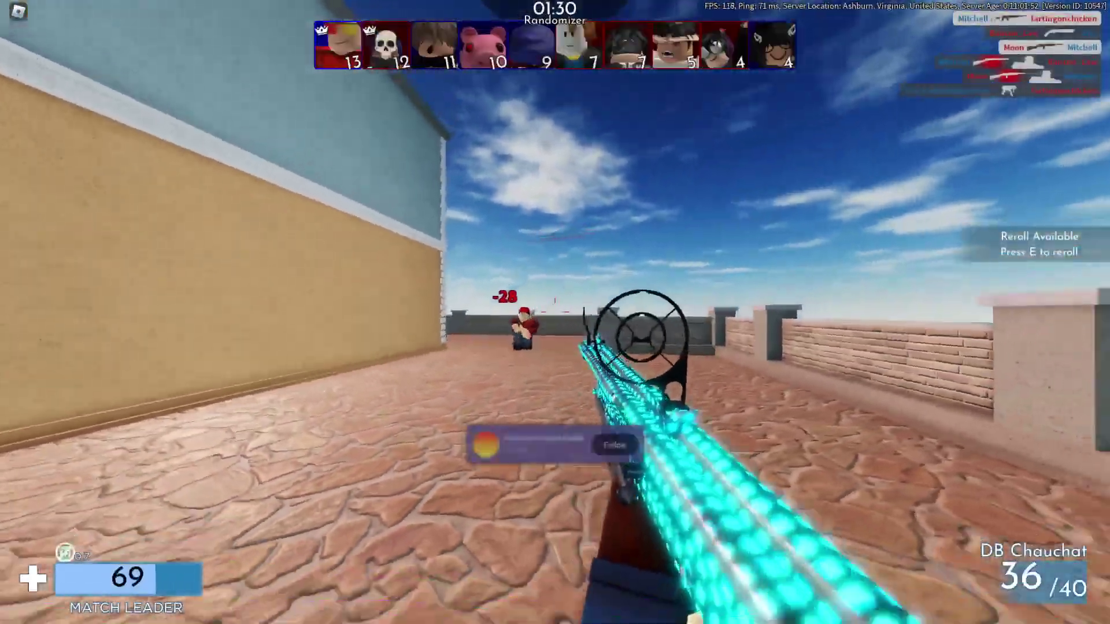
left_click(555, 312)
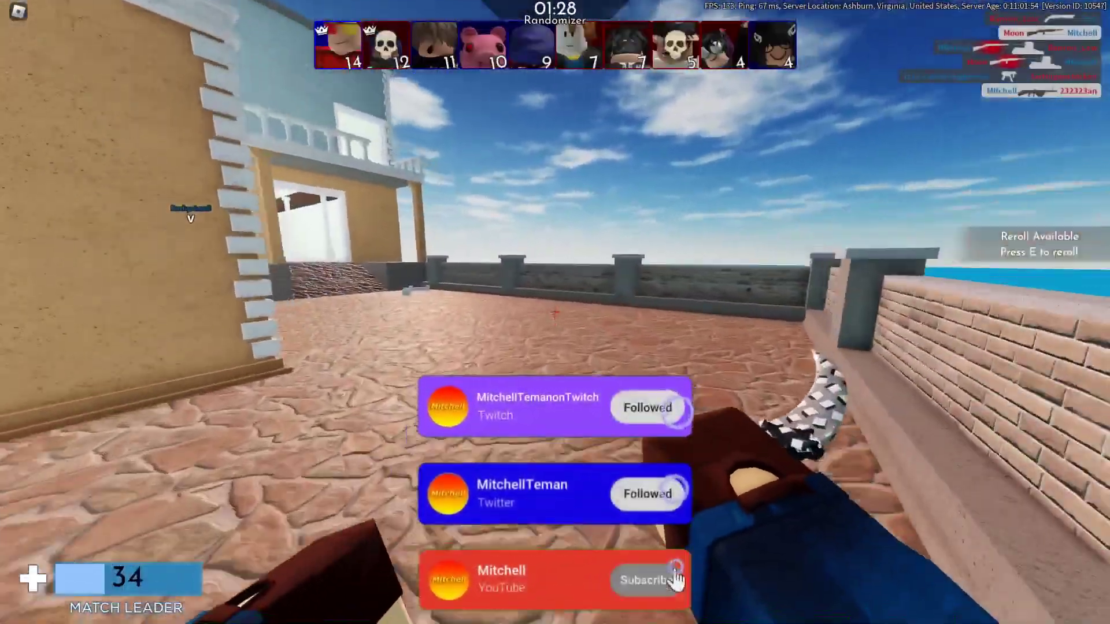
key("1")
right_click(555, 312)
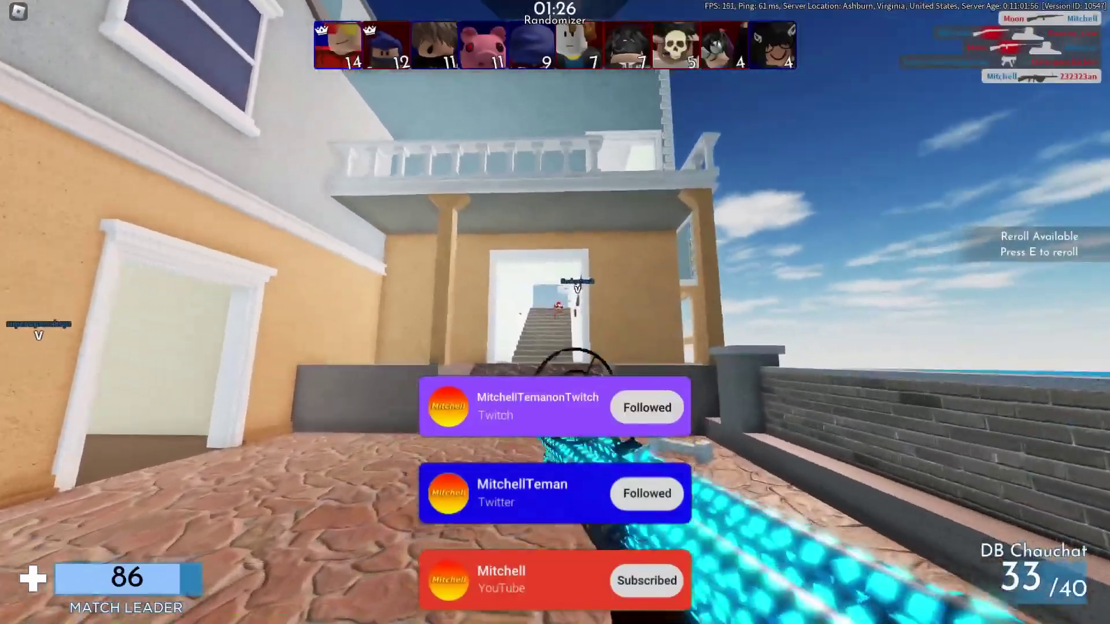
left_click(555, 312)
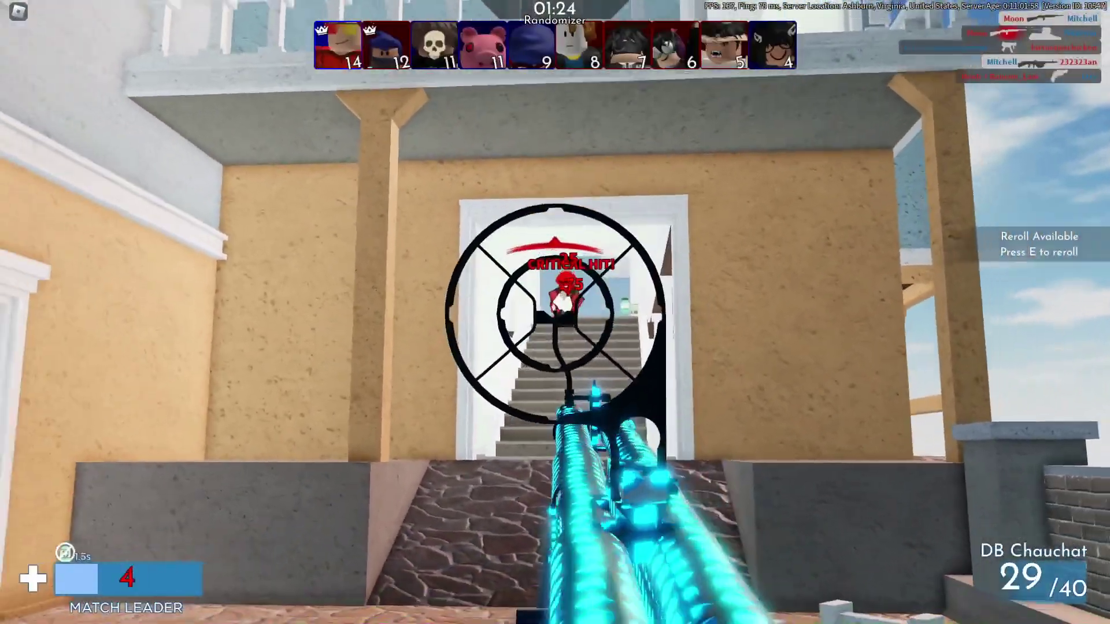